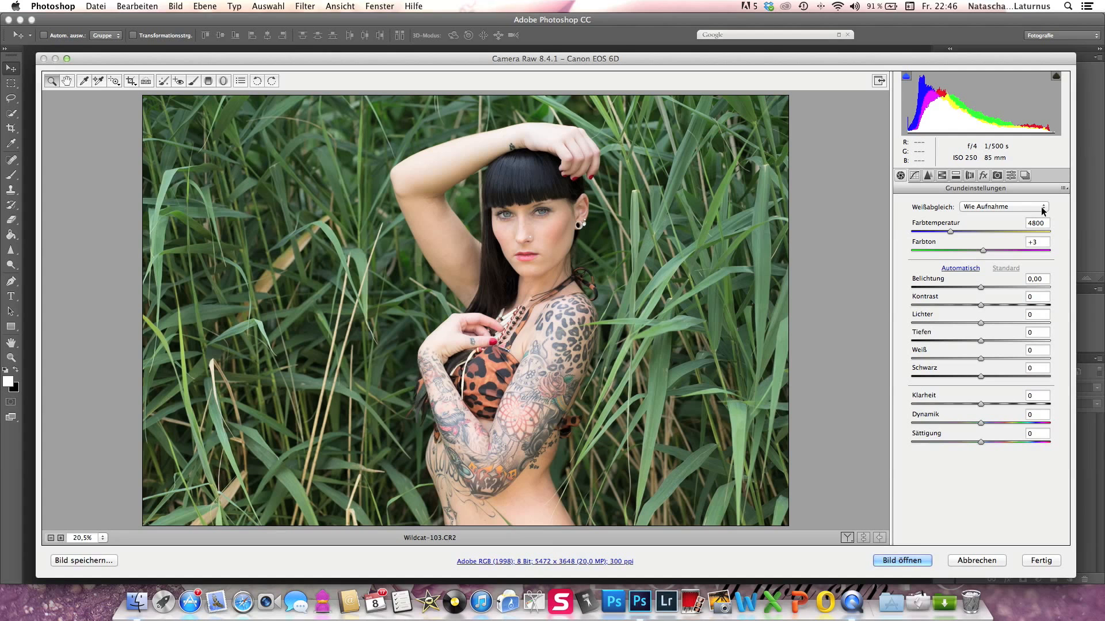
- Try the white balance presets Trüb and Kunstlicht on the photo and return to Wie Aufnahme
{"action": "left_click", "coordinate": [1041, 207]}
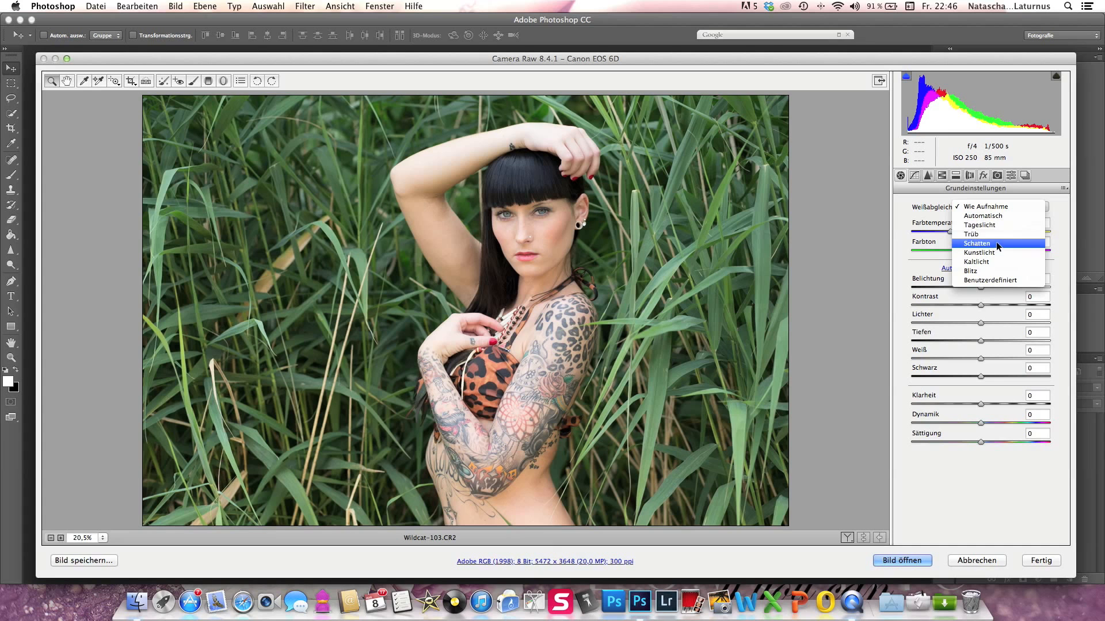
{"action": "left_click", "coordinate": [982, 233]}
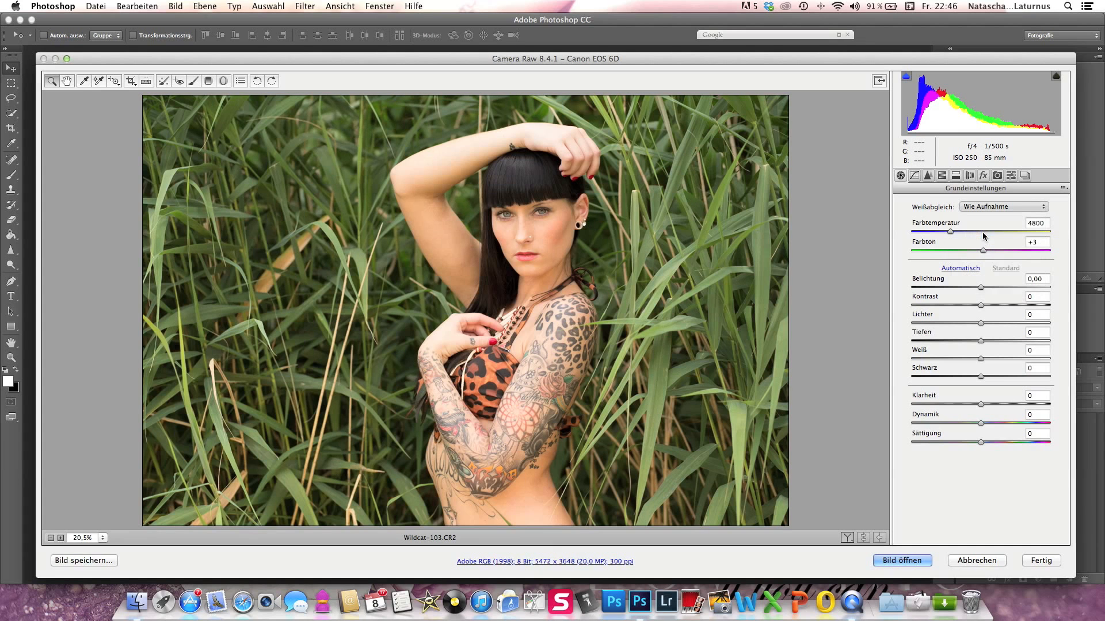
{"action": "left_click", "coordinate": [1030, 210]}
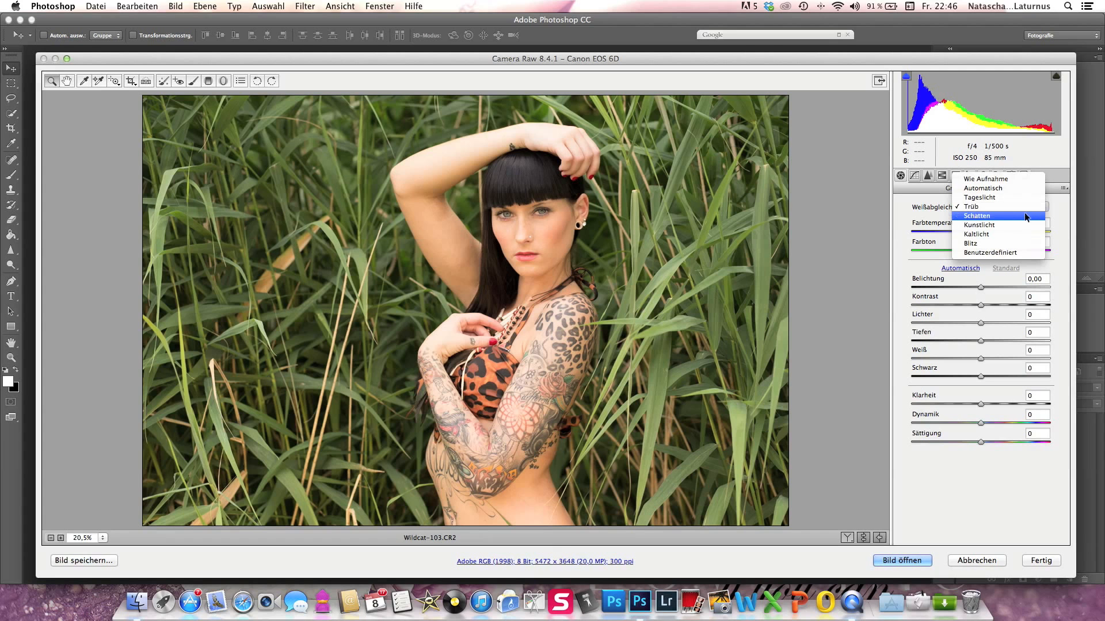
{"action": "left_click", "coordinate": [1003, 223]}
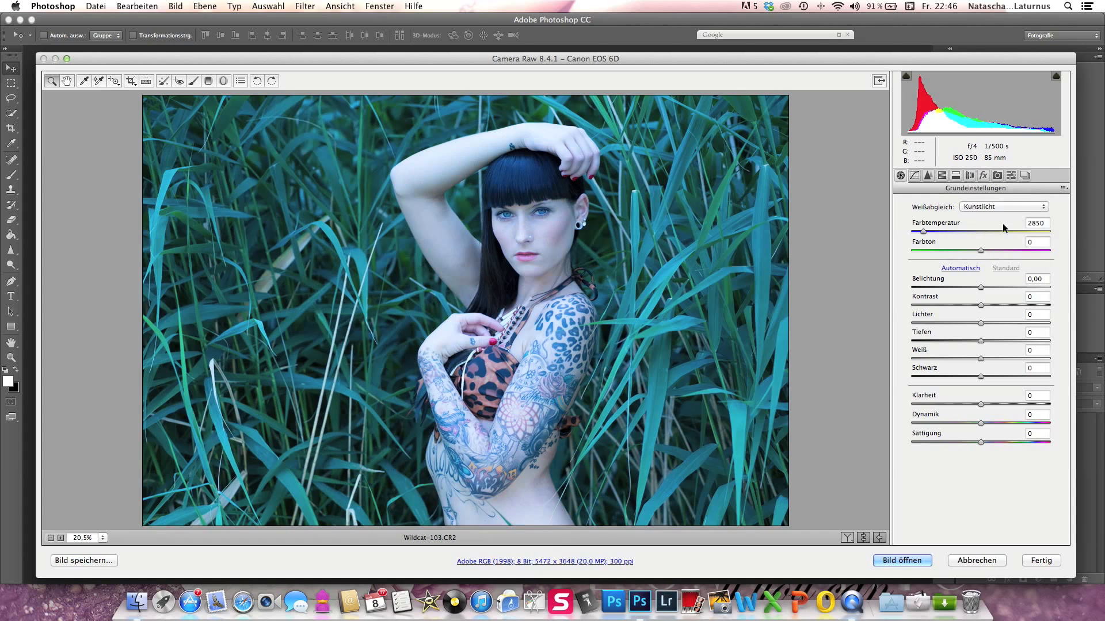
{"action": "left_click", "coordinate": [1013, 206]}
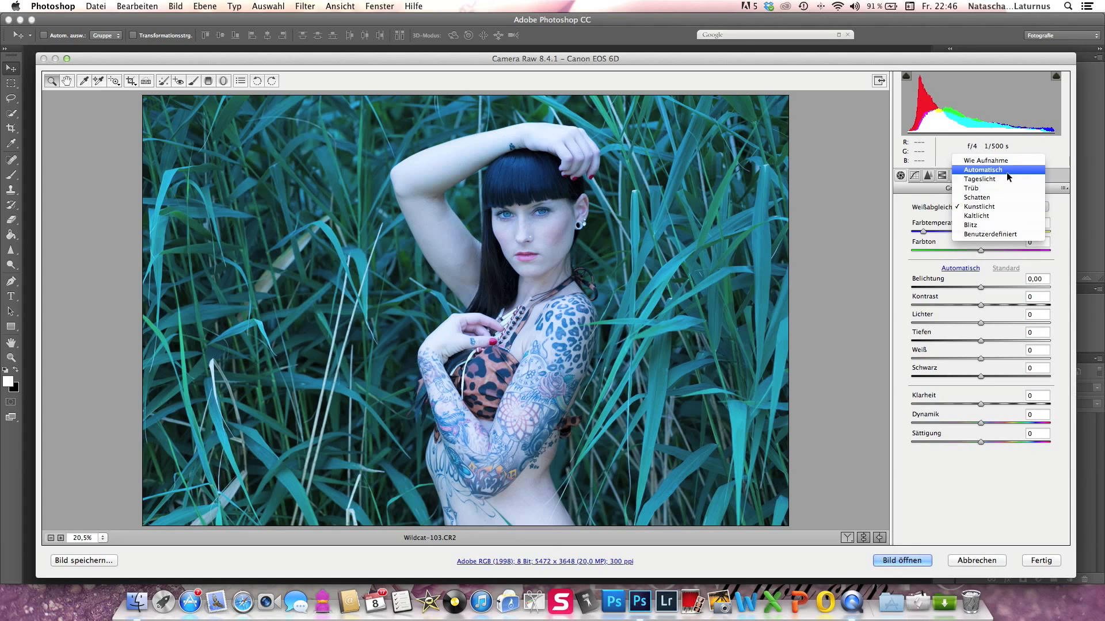
{"action": "left_click", "coordinate": [1005, 160]}
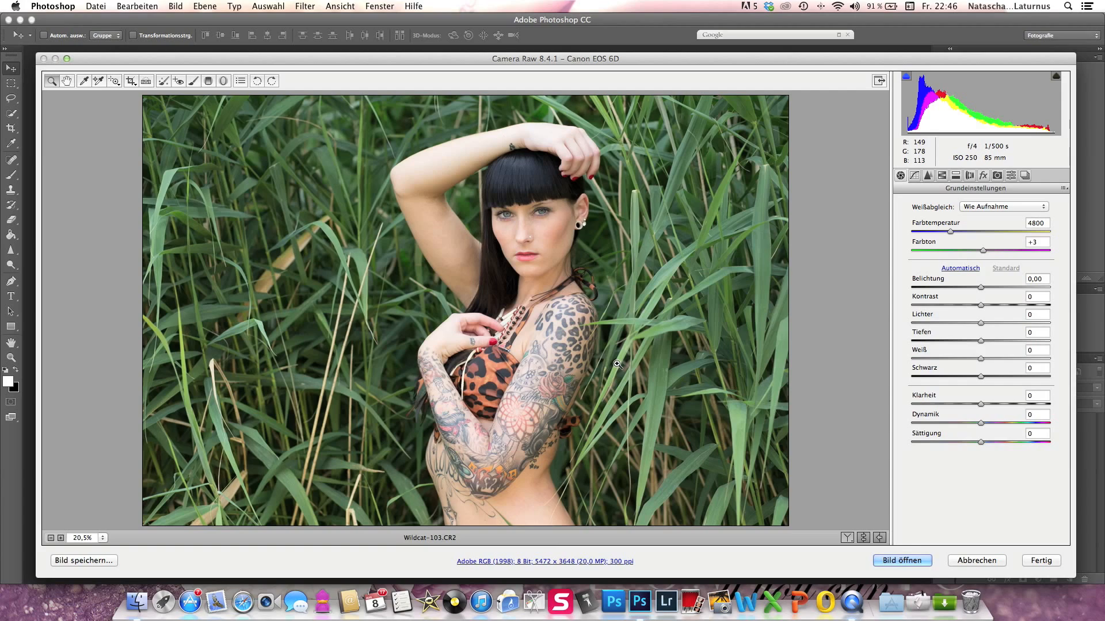
- Try cooler and warmer colour temperatures on the photo: 5350, 6550, 3350 and 4600
{"action": "left_click", "coordinate": [951, 232]}
{"action": "left_click_drag", "start_coordinate": [953, 233], "coordinate": [957, 234]}
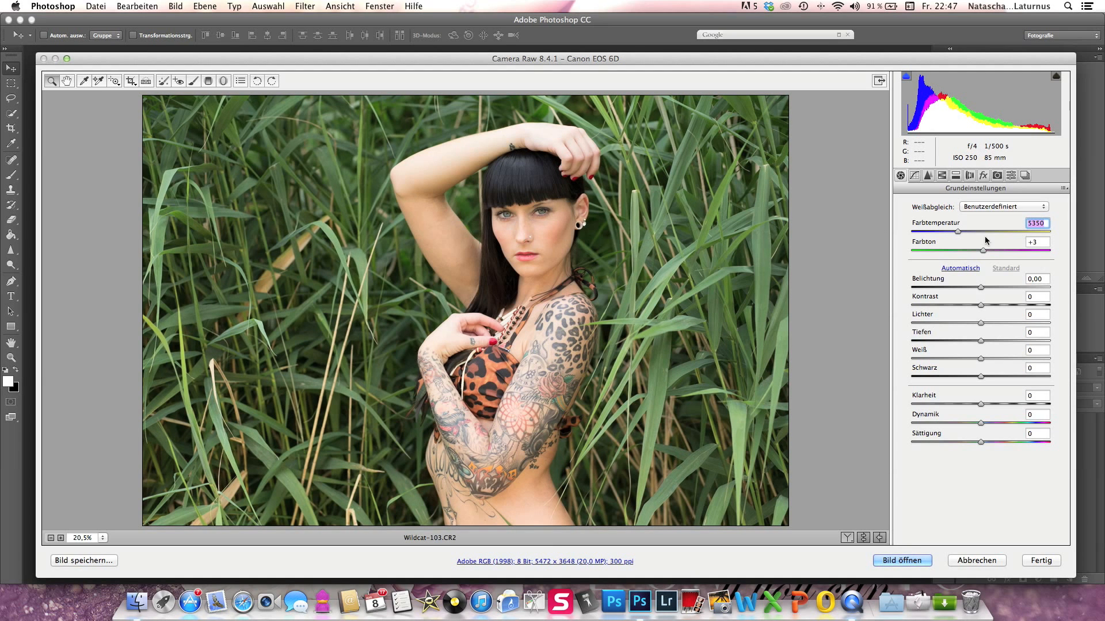
{"action": "left_click", "coordinate": [975, 231]}
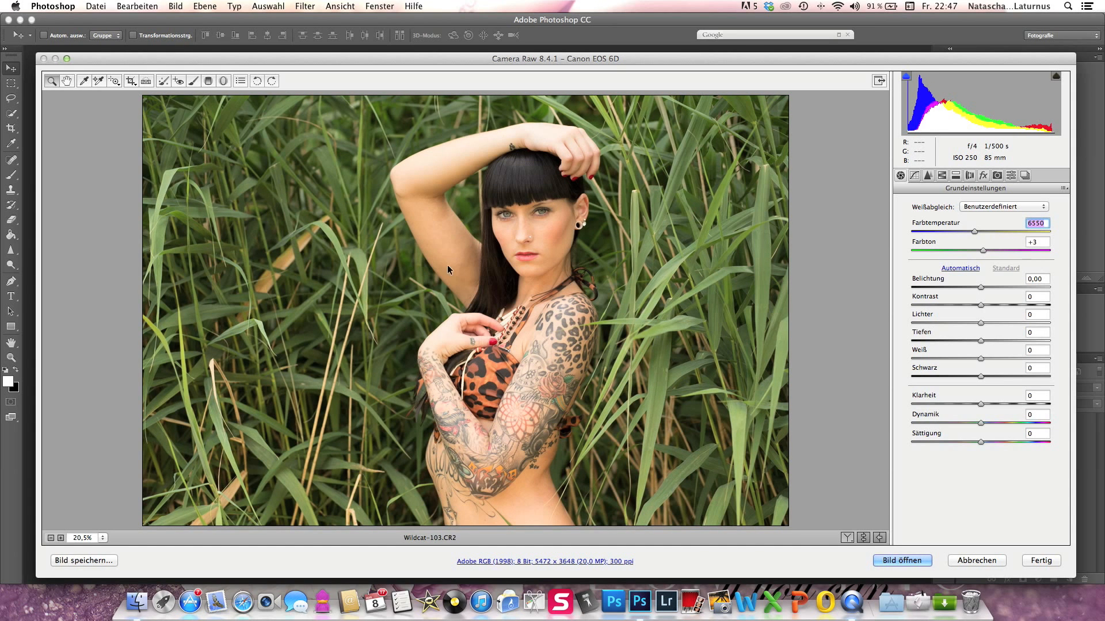
{"action": "left_click", "coordinate": [931, 235]}
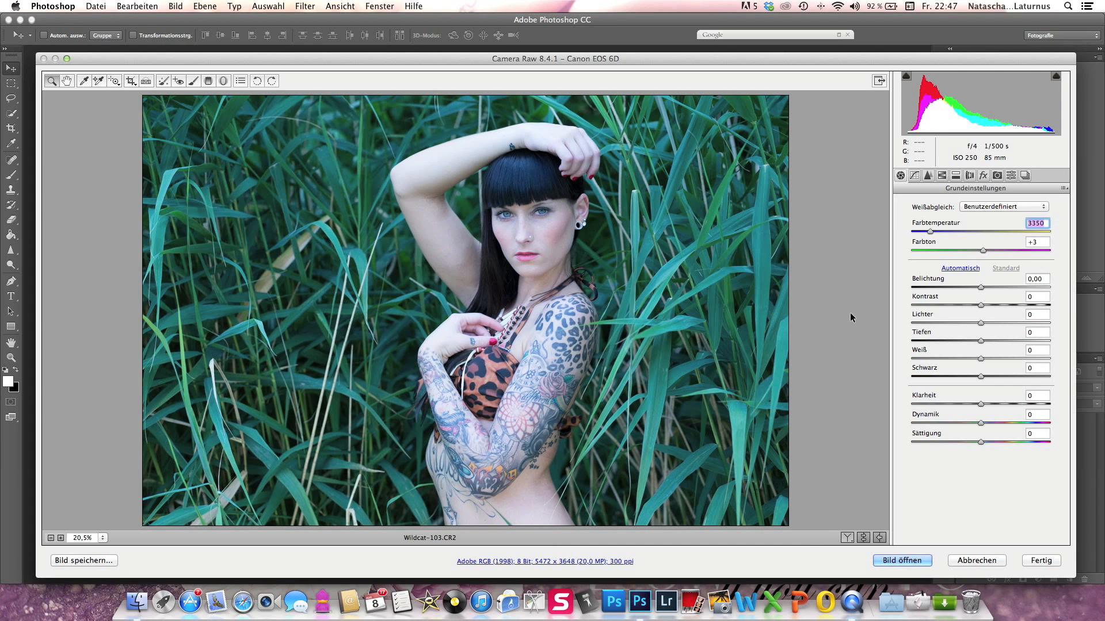
{"action": "left_click", "coordinate": [948, 231]}
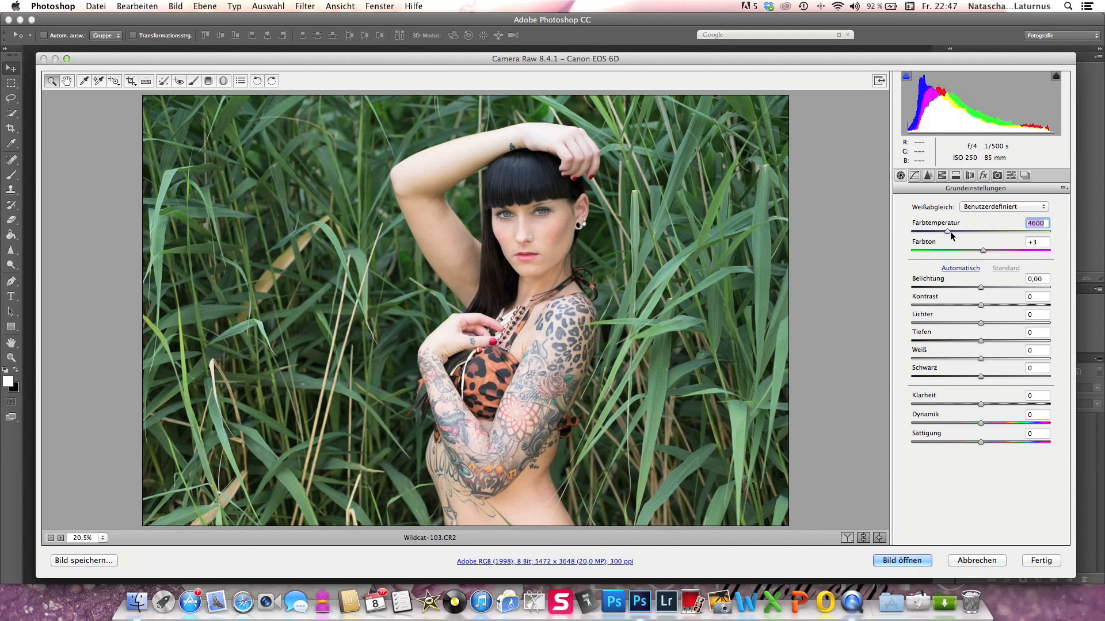
- Set the photo's colour temperature (Farbtemperatur) to 5050
{"action": "left_click", "coordinate": [956, 232]}
{"action": "left_click", "coordinate": [955, 233]}
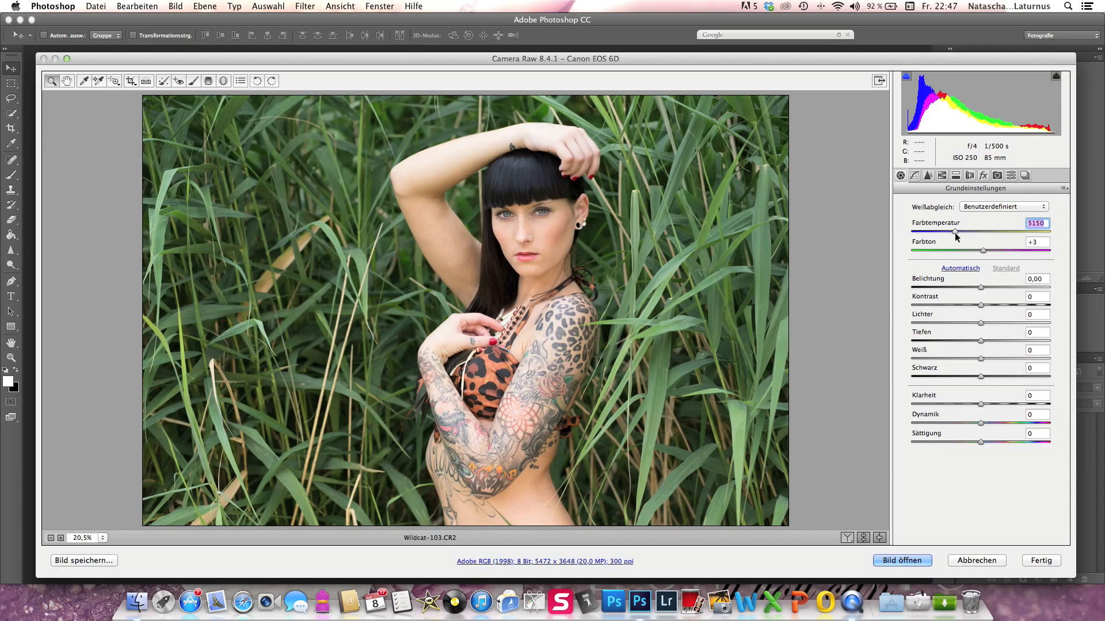
{"action": "left_click", "coordinate": [952, 233]}
{"action": "left_click_drag", "start_coordinate": [953, 234], "coordinate": [957, 236]}
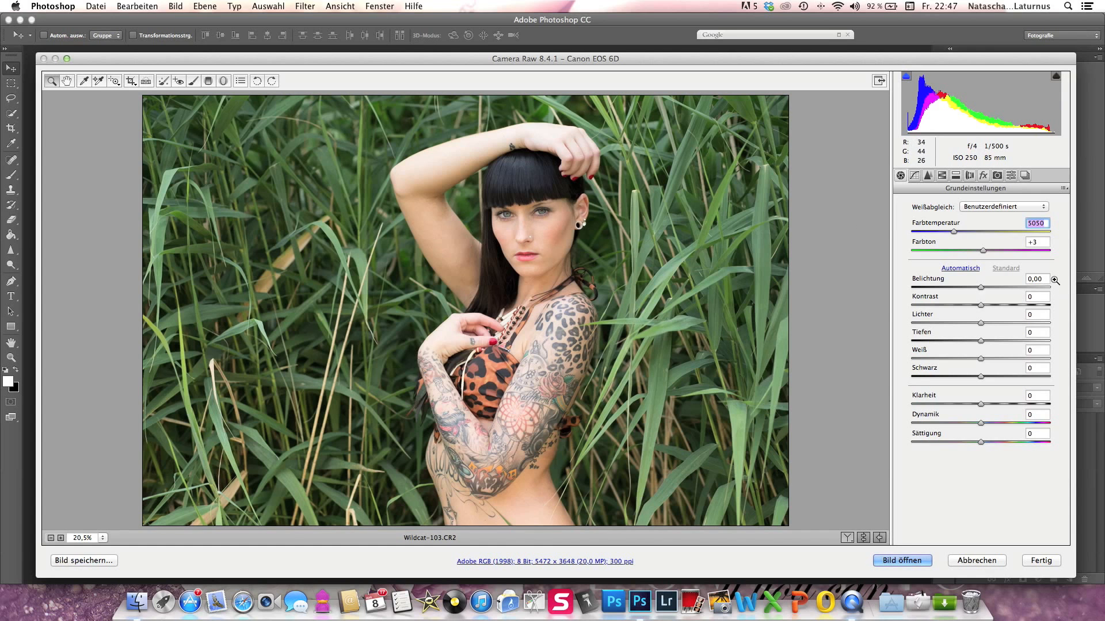
- Raise the exposure (Belichtung) to +0,20 and the contrast (Kontrast) to +8
{"action": "left_click", "coordinate": [981, 287]}
{"action": "left_click_drag", "start_coordinate": [982, 286], "coordinate": [982, 288]}
{"action": "key", "text": "Up"}
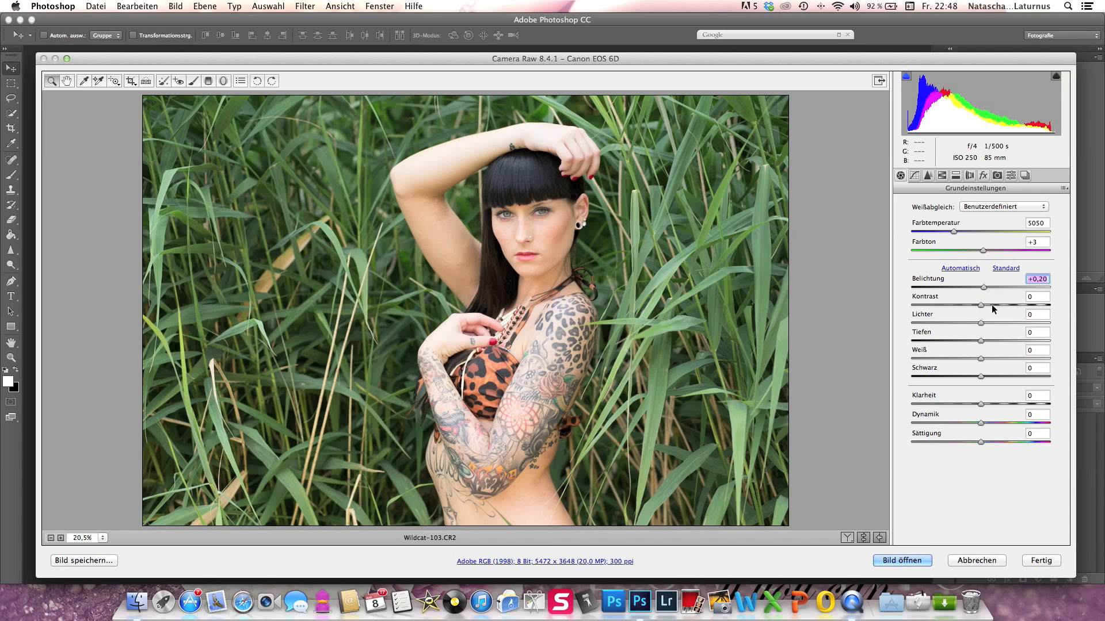
{"action": "left_click_drag", "start_coordinate": [991, 309], "coordinate": [991, 307]}
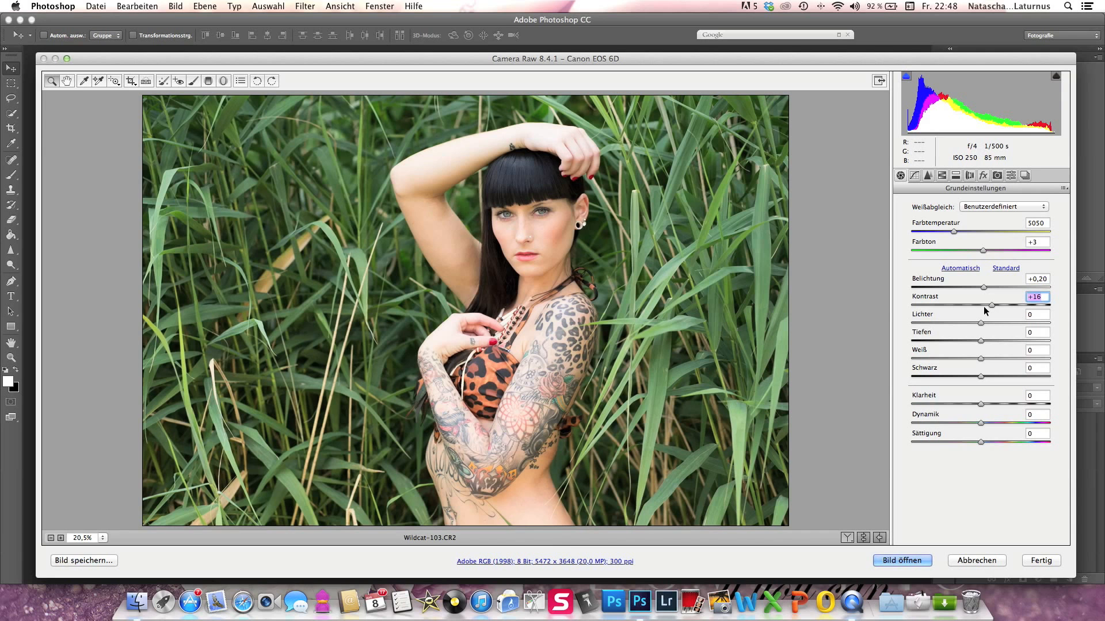
{"action": "left_click_drag", "start_coordinate": [992, 309], "coordinate": [987, 308]}
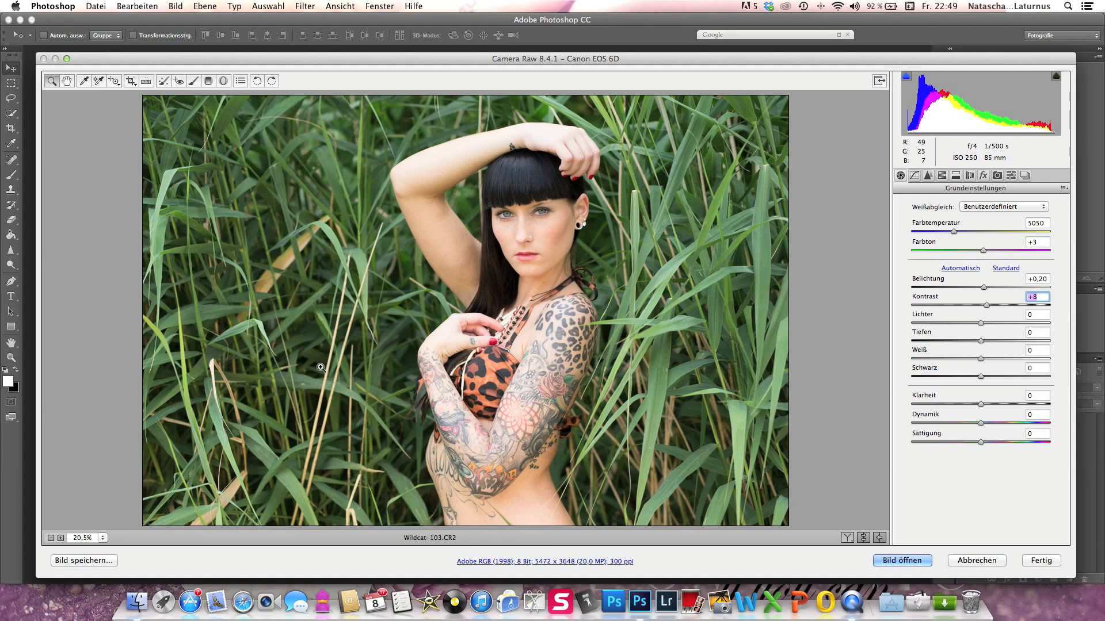
- Brighten the shadows (Tiefen) to +10 and reset the blacks (Schwarz) to 0
{"action": "left_click", "coordinate": [987, 340]}
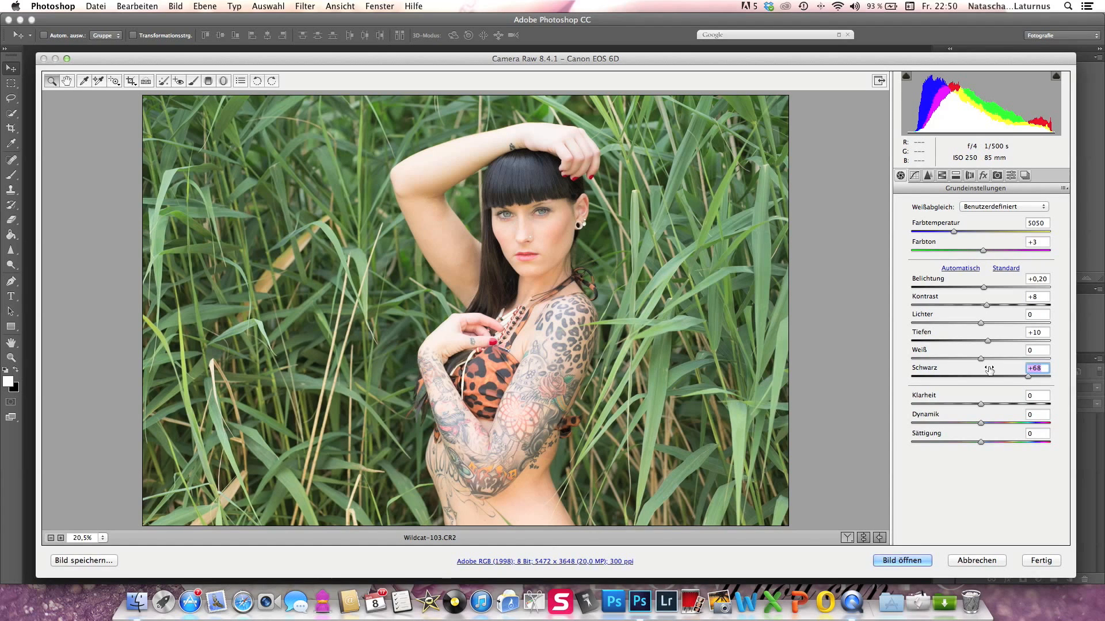
{"action": "type", "text": "0"}
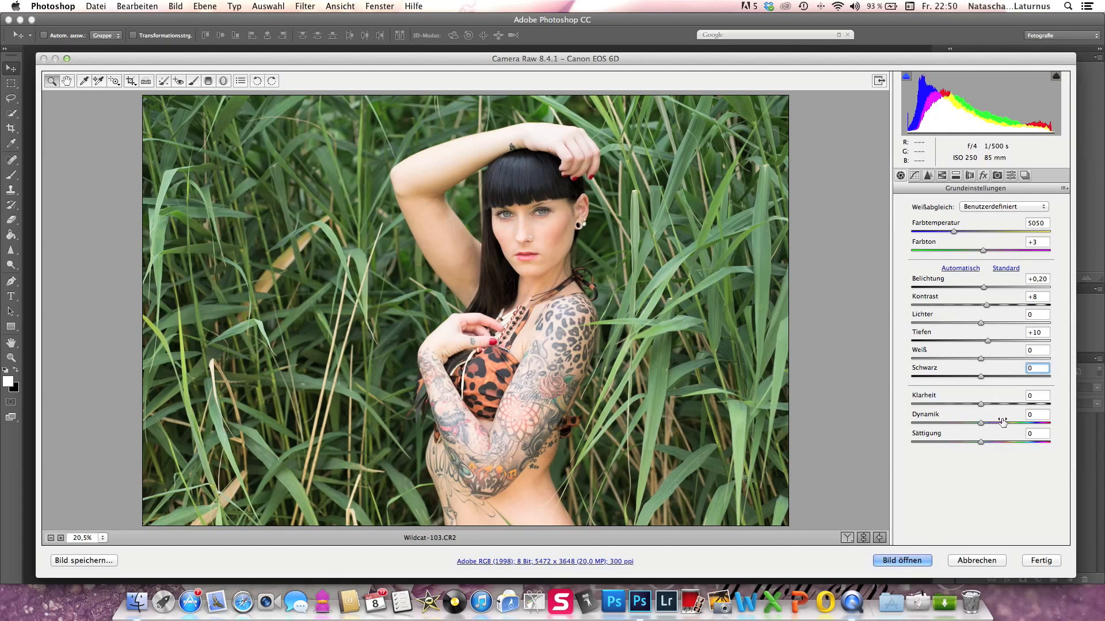
- Set the clarity (Klarheit) to +30 and the vibrance (Dynamik) to +15
{"action": "left_click", "coordinate": [990, 403]}
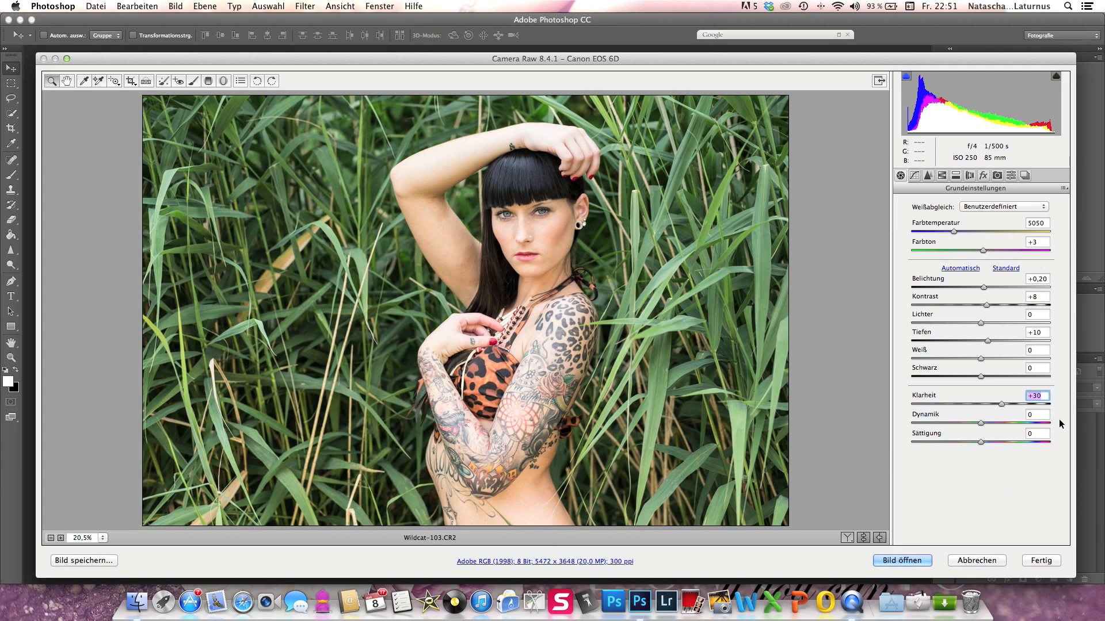
{"action": "left_click", "coordinate": [991, 426]}
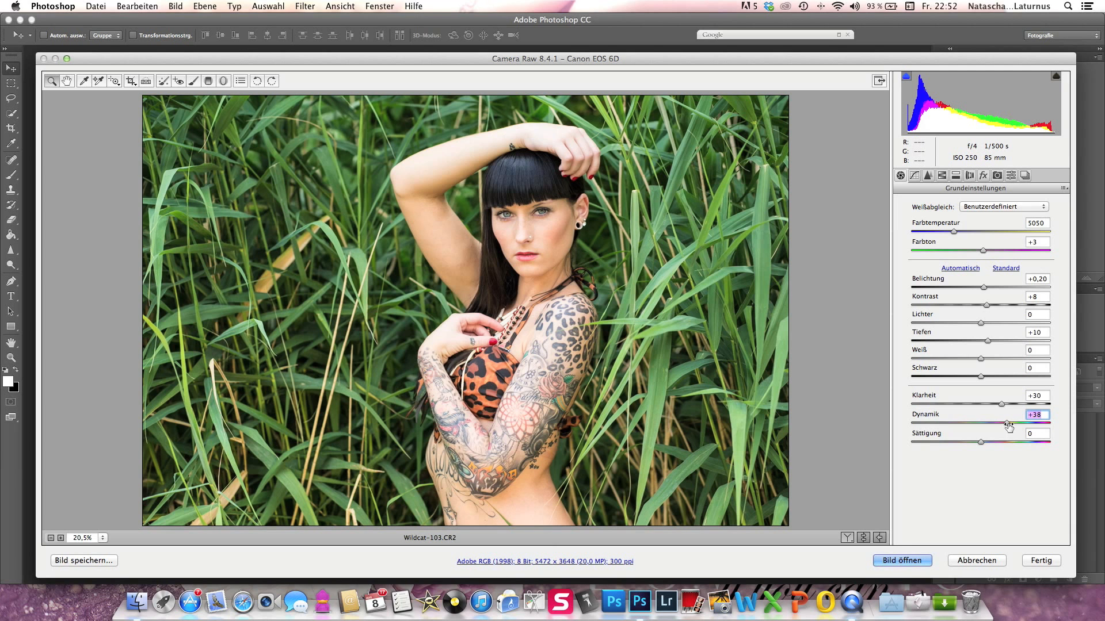
{"action": "left_click", "coordinate": [990, 424]}
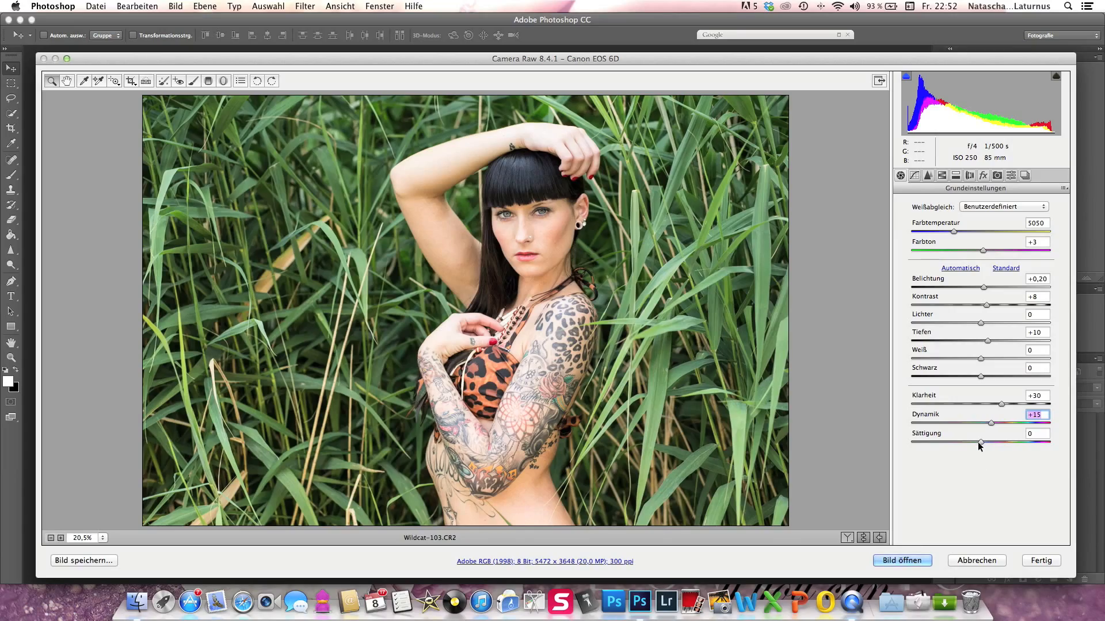
- Reduce the photo's overall saturation (Sättigung) to -11
{"action": "left_click_drag", "start_coordinate": [976, 443], "coordinate": [980, 442]}
{"action": "key", "text": "Down"}
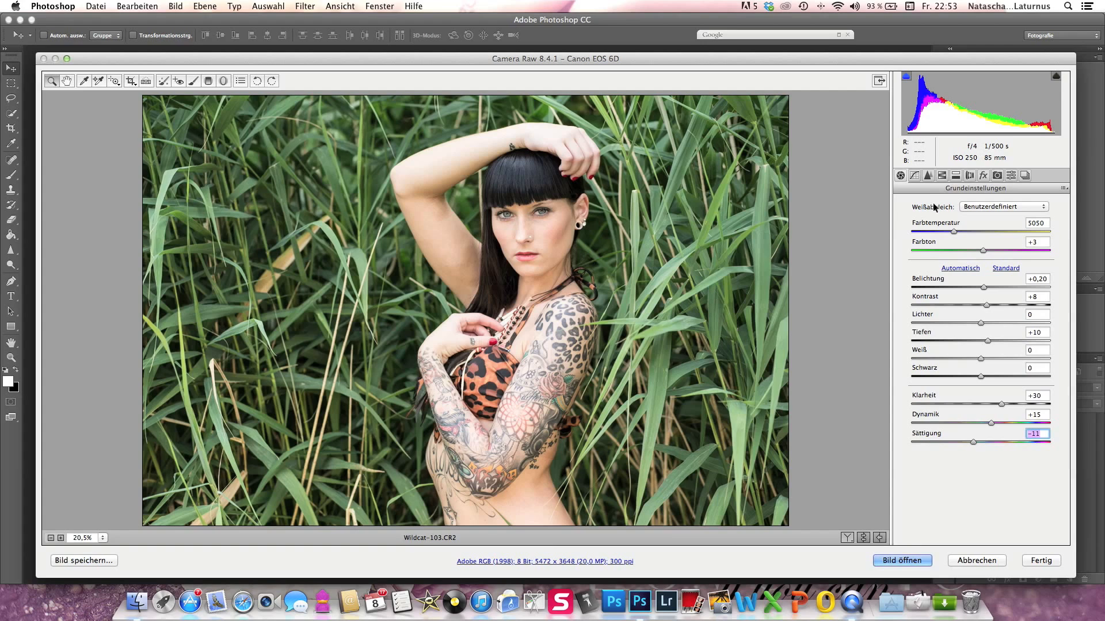
- Set the sharpening amount (Betrag) to 53 in the Details settings
{"action": "left_click", "coordinate": [915, 177]}
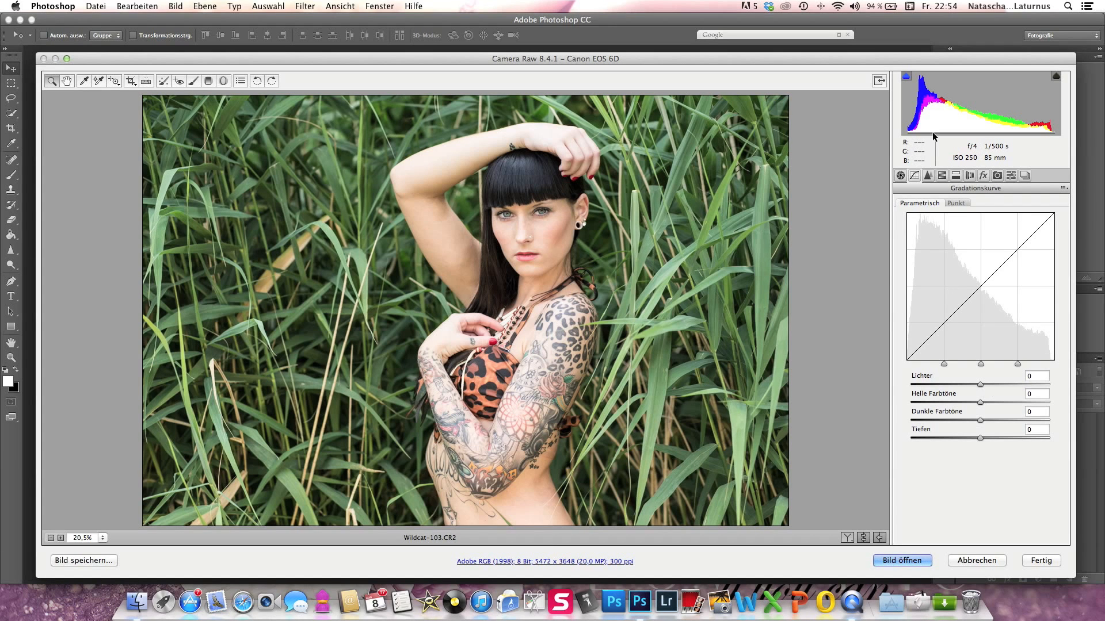
{"action": "left_click", "coordinate": [929, 175]}
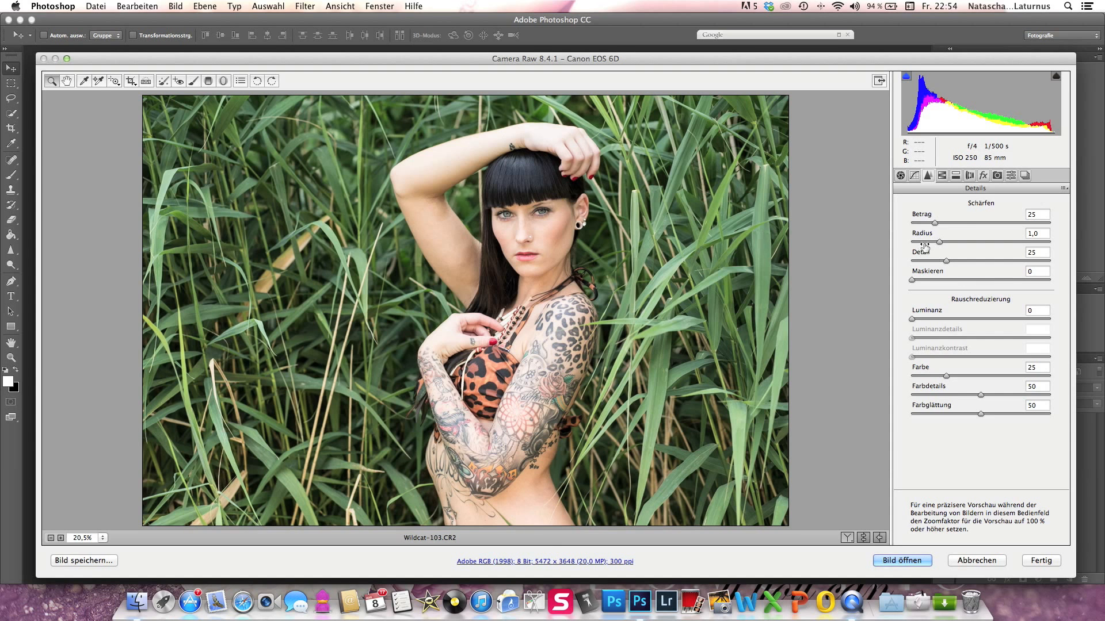
{"action": "left_click_drag", "start_coordinate": [958, 222], "coordinate": [964, 222]}
{"action": "left_click", "coordinate": [103, 538]}
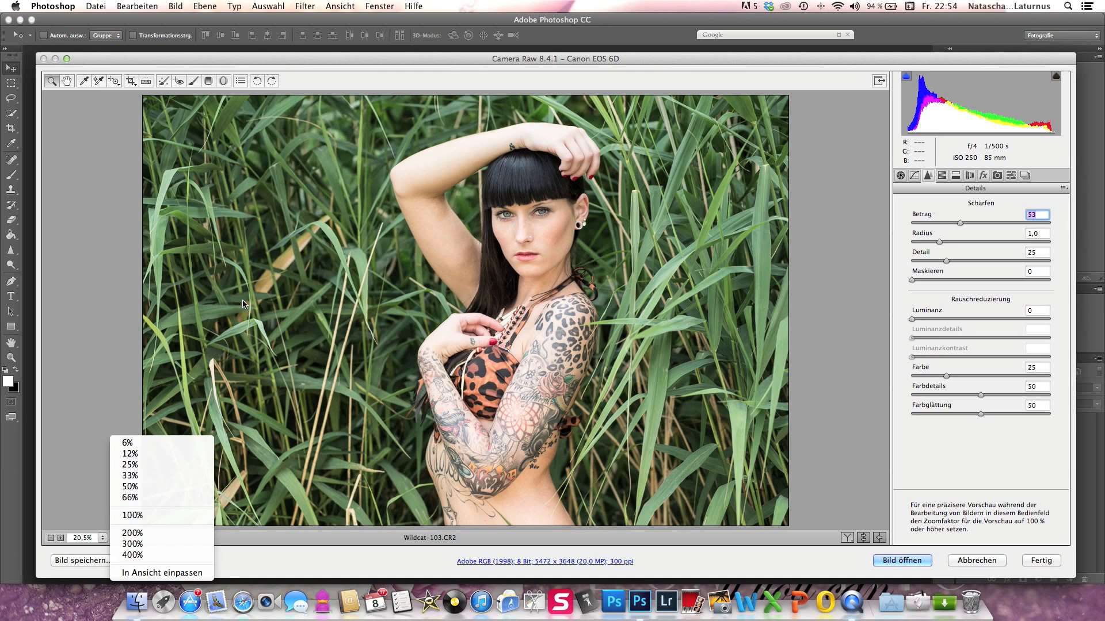
{"action": "left_click", "coordinate": [961, 446]}
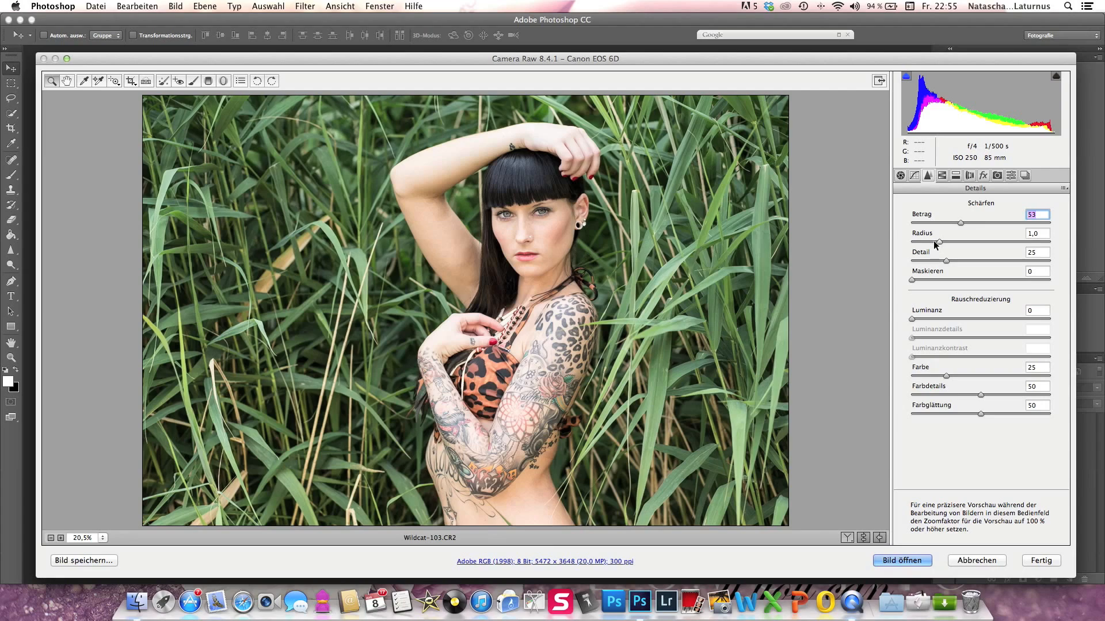
- Set the sharpening radius to 0,8
{"action": "key", "text": "Tab"}
{"action": "key", "text": "Down"}
{"action": "left_click", "coordinate": [928, 242]}
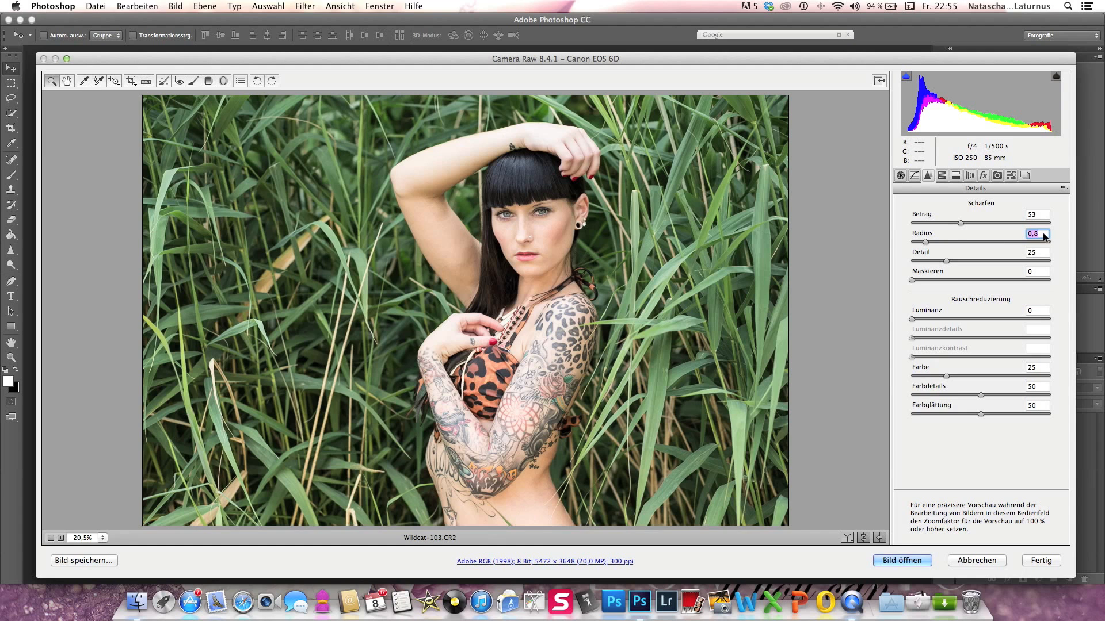
{"action": "left_click", "coordinate": [951, 238]}
{"action": "left_click", "coordinate": [971, 235]}
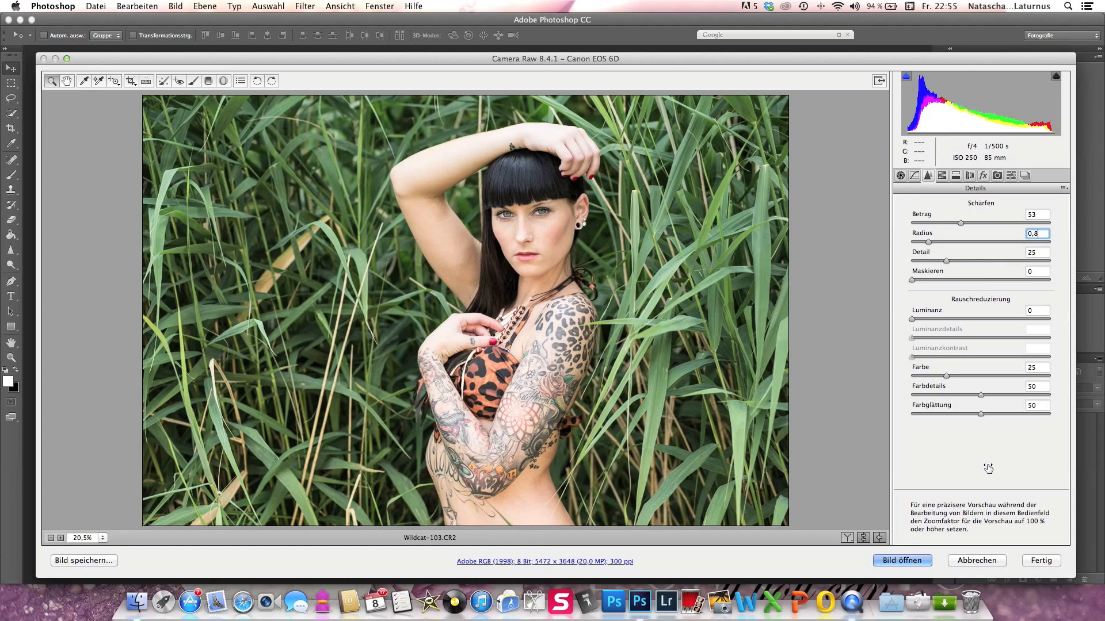
{"action": "key", "text": "Tab"}
- Shift the hue (Farbton) of the green tones (Grüntöne) to +17 in the HSL/Graustufen settings
{"action": "left_click", "coordinate": [942, 178]}
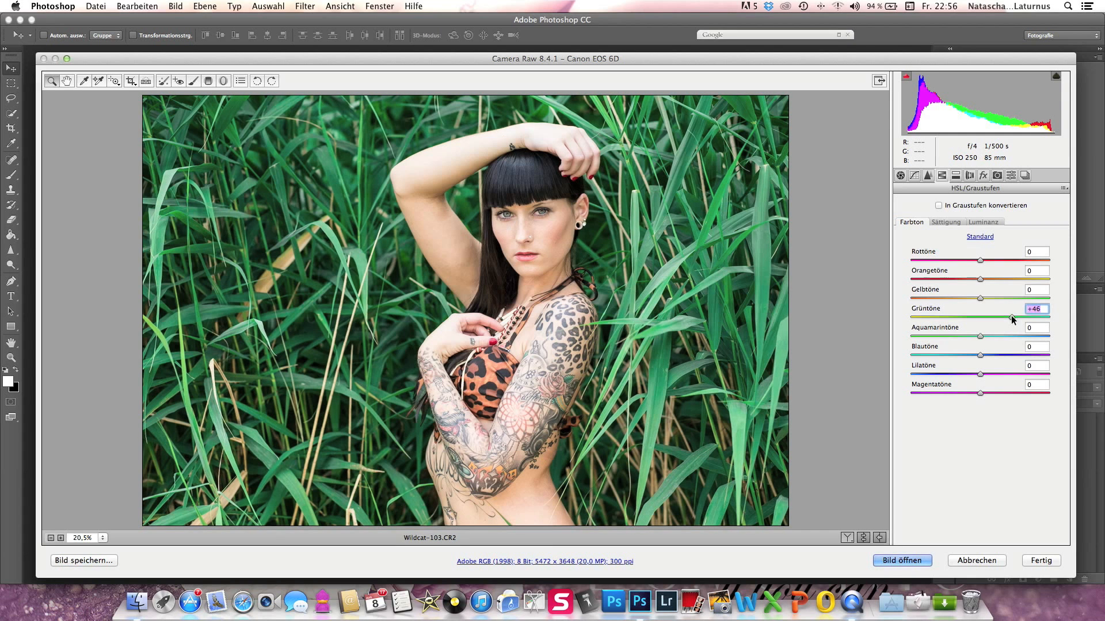
{"action": "left_click", "coordinate": [991, 316]}
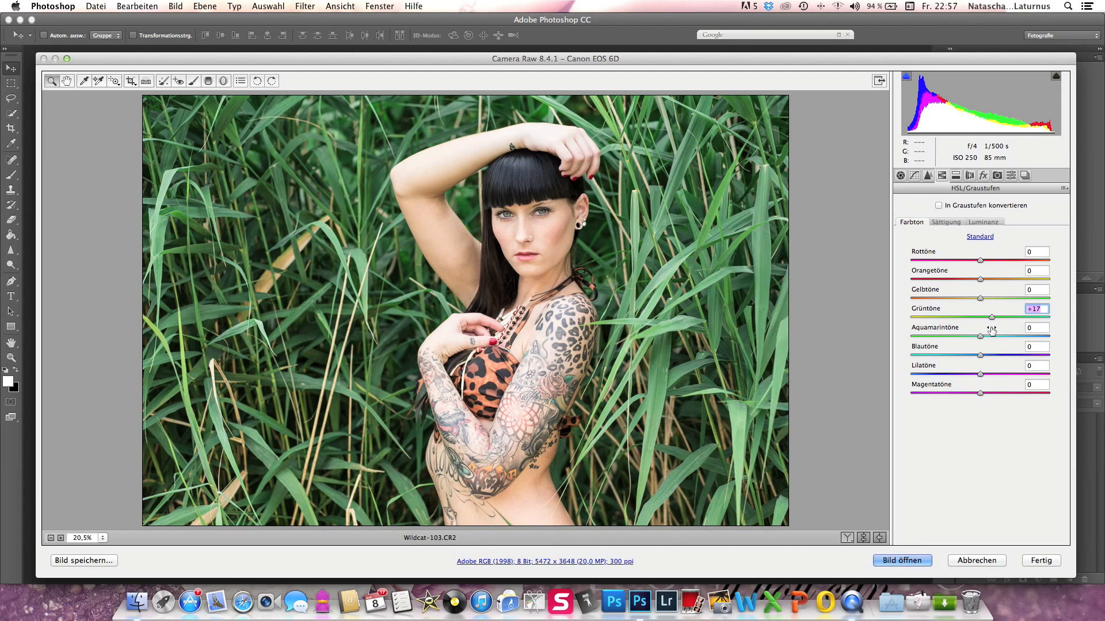
{"action": "left_click", "coordinate": [947, 223]}
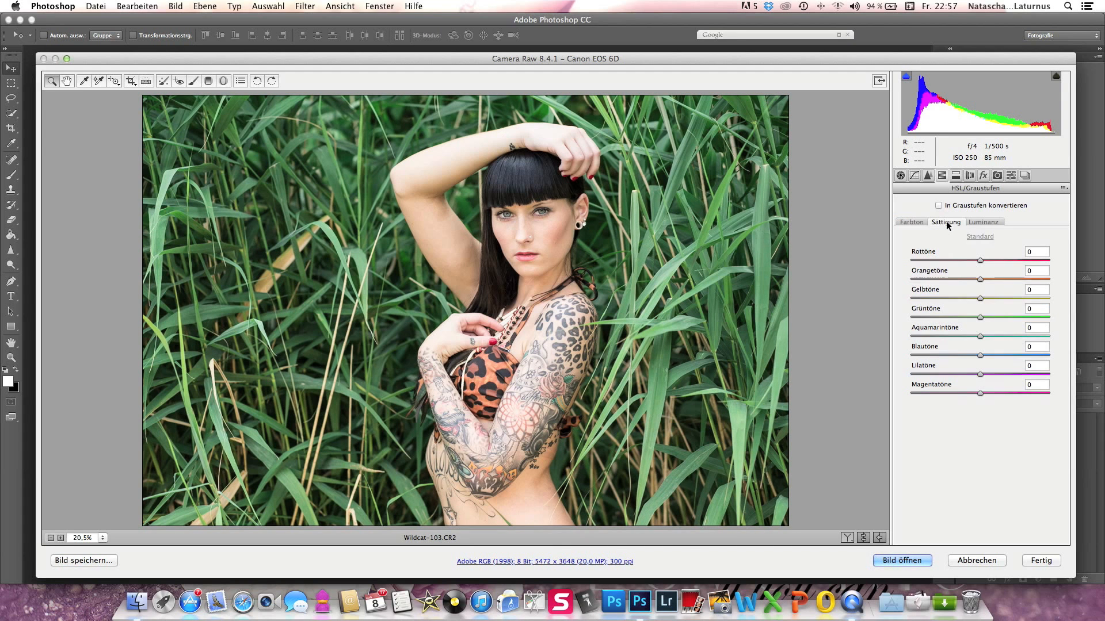
{"action": "left_click", "coordinate": [911, 222]}
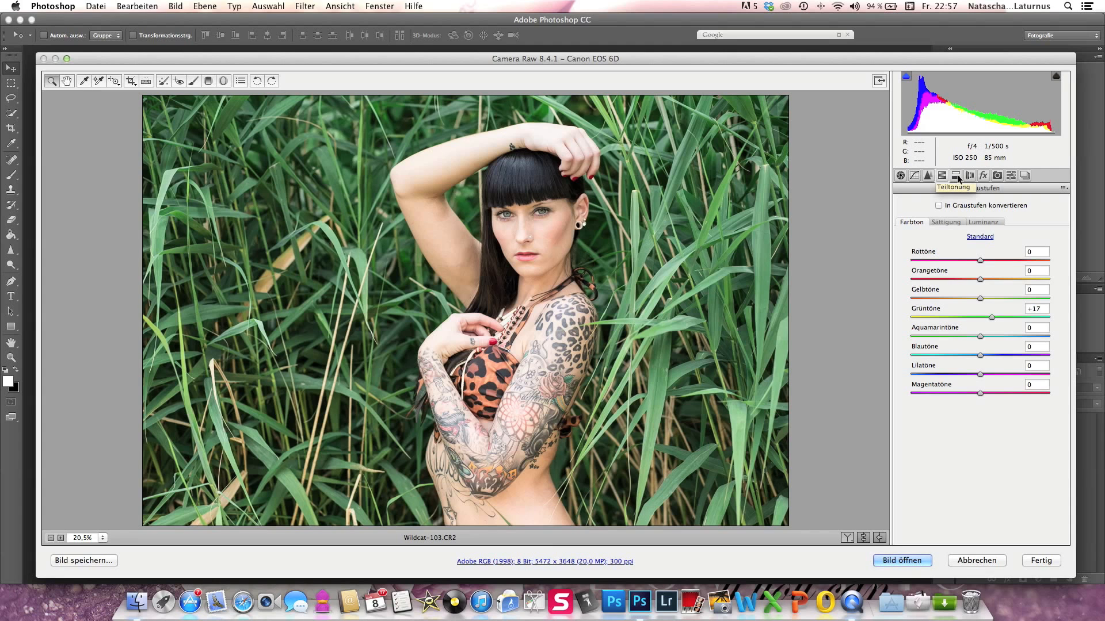
- Open the split toning (Teiltonung) settings for highlights and shadows
{"action": "left_click", "coordinate": [942, 175]}
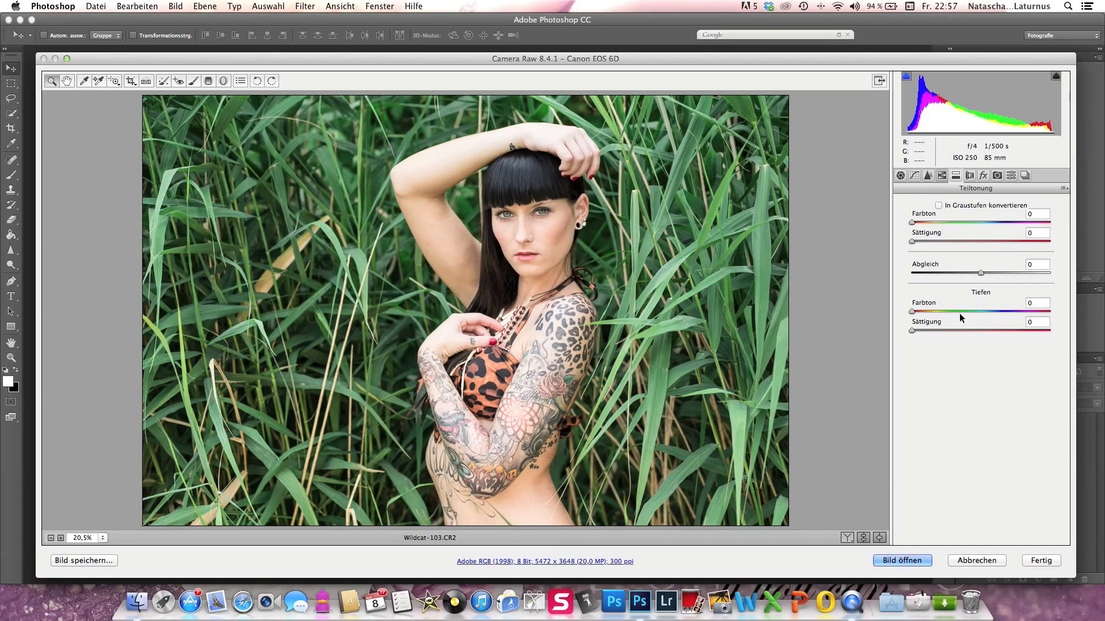
{"action": "left_click", "coordinate": [942, 175]}
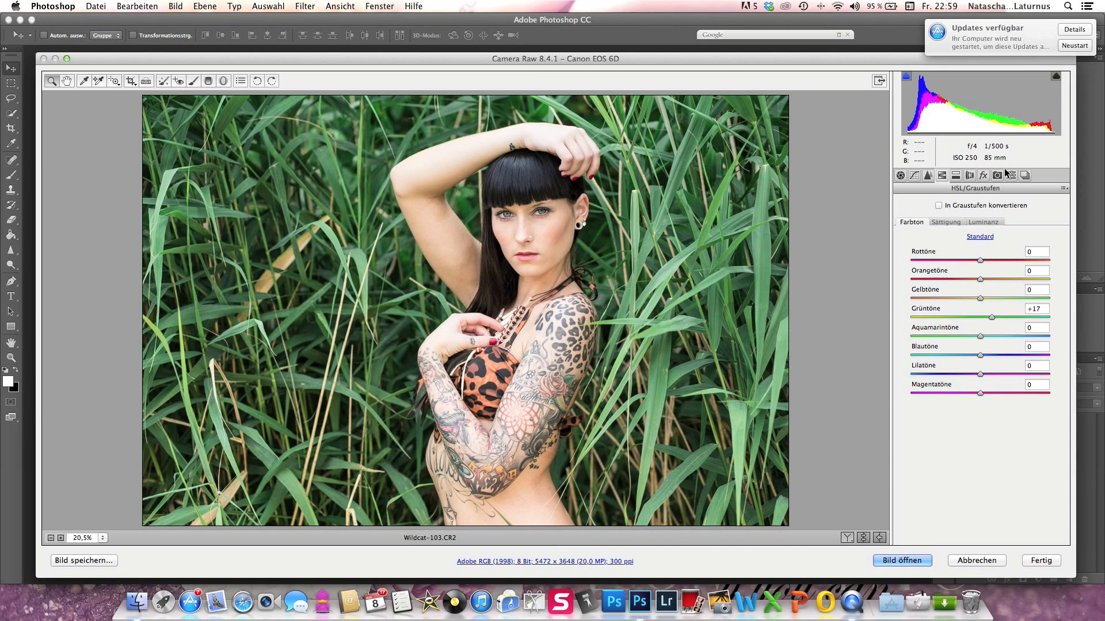
{"action": "left_click", "coordinate": [955, 175]}
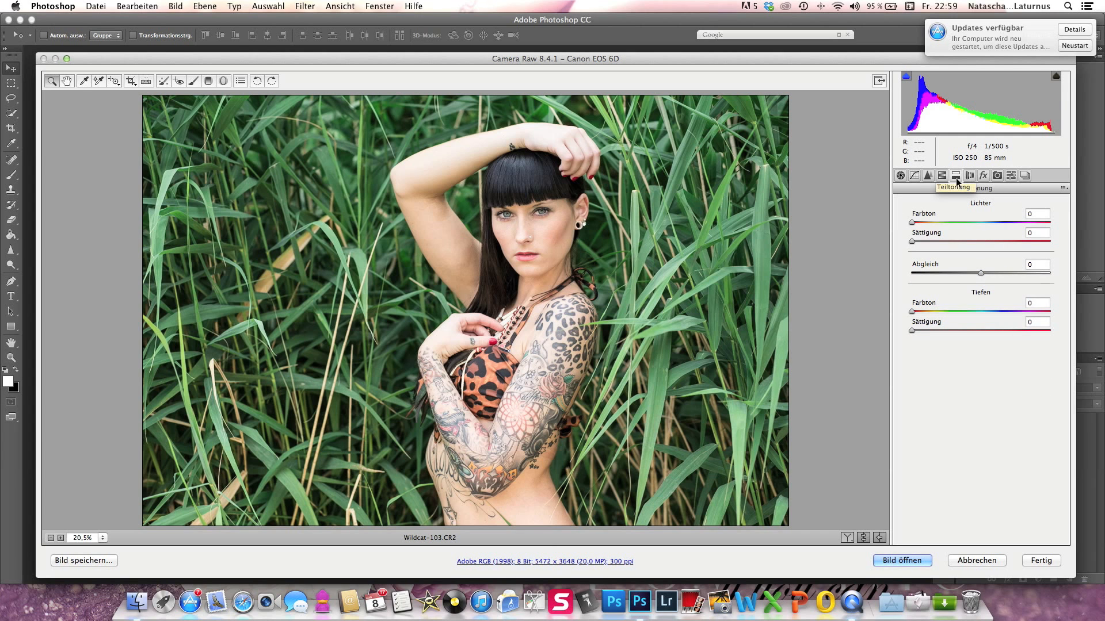
- Activate the lens profile corrections (Objektivprofilkorrekturen) for the portrait in the Objektivkorrekturen settings
{"action": "left_click", "coordinate": [970, 176]}
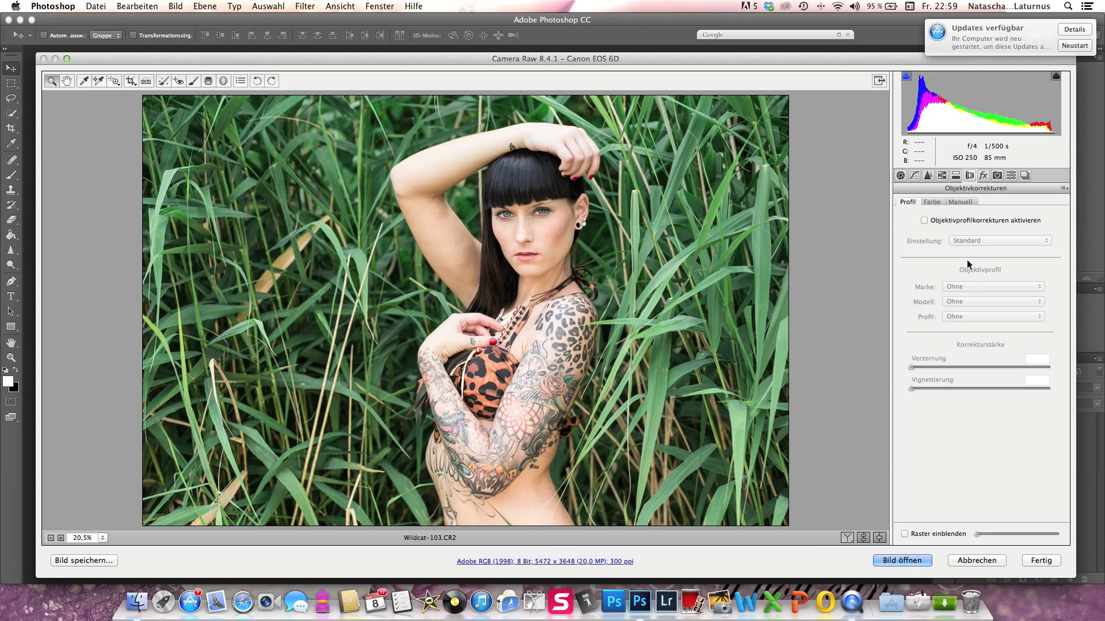
{"action": "left_click", "coordinate": [922, 219]}
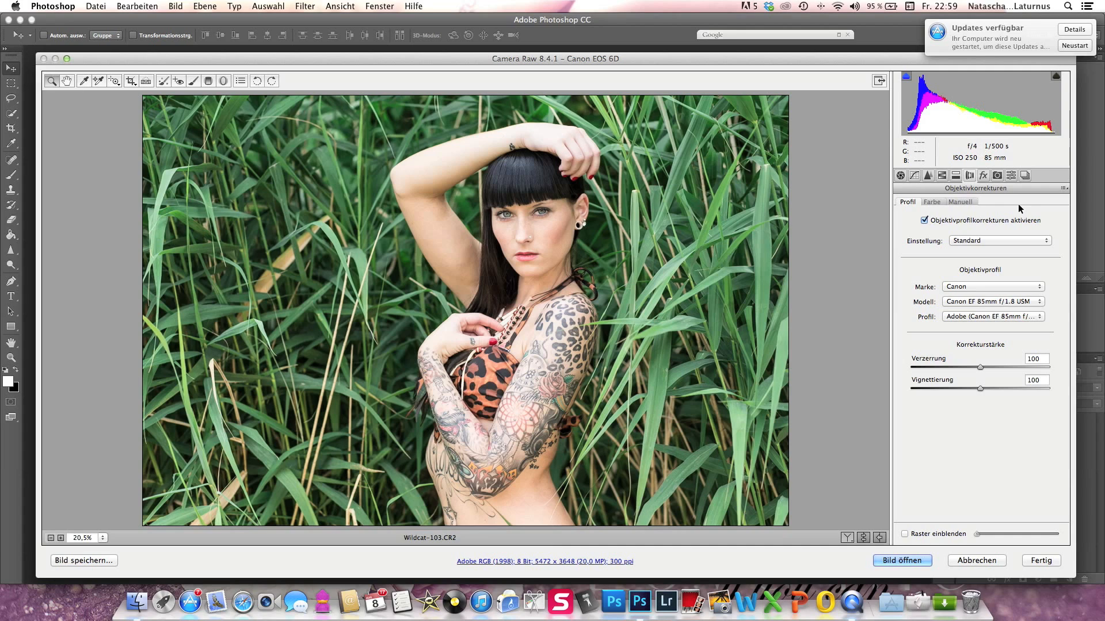
- Look through the effects (Effekte), camera calibration (Kamerakalibrierung), presets (Vorgaben) and snapshot settings
{"action": "left_click", "coordinate": [983, 176]}
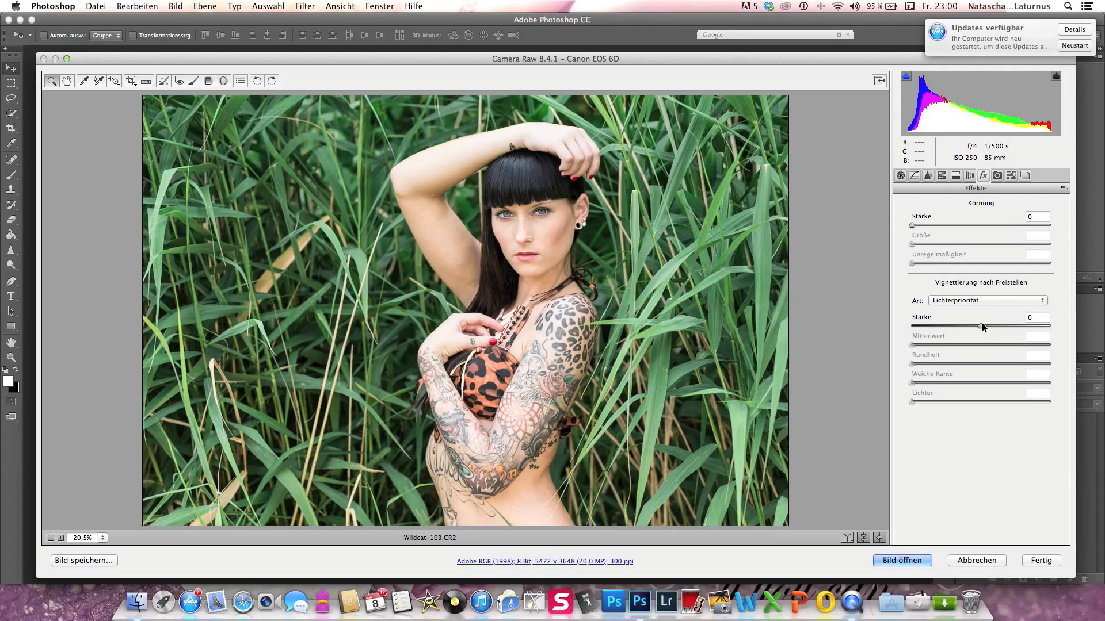
{"action": "left_click", "coordinate": [996, 174]}
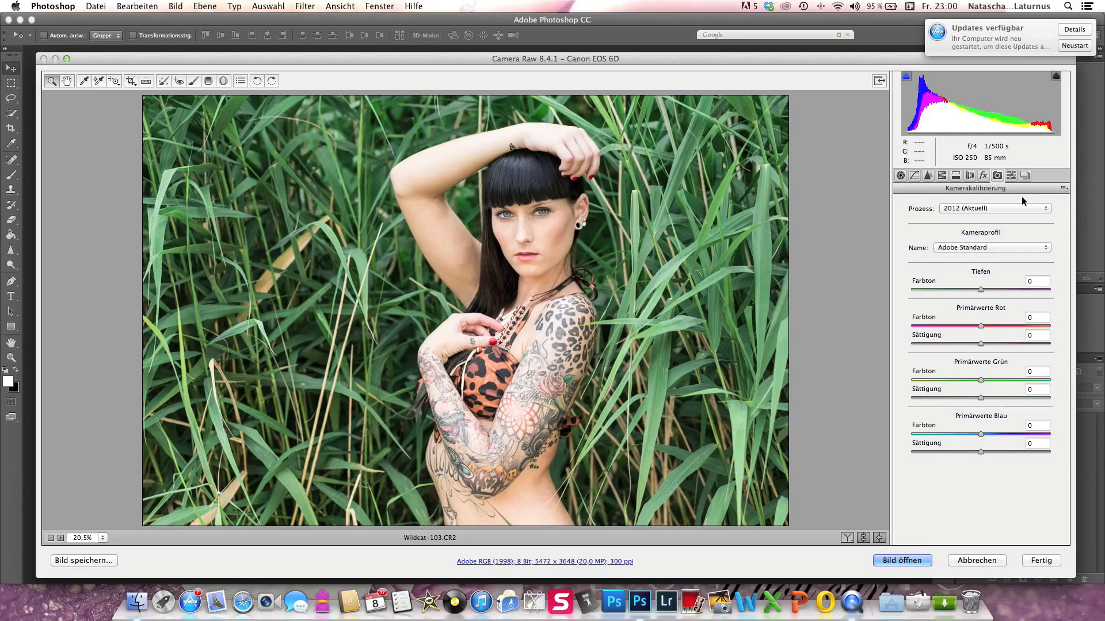
{"action": "left_click", "coordinate": [1013, 176]}
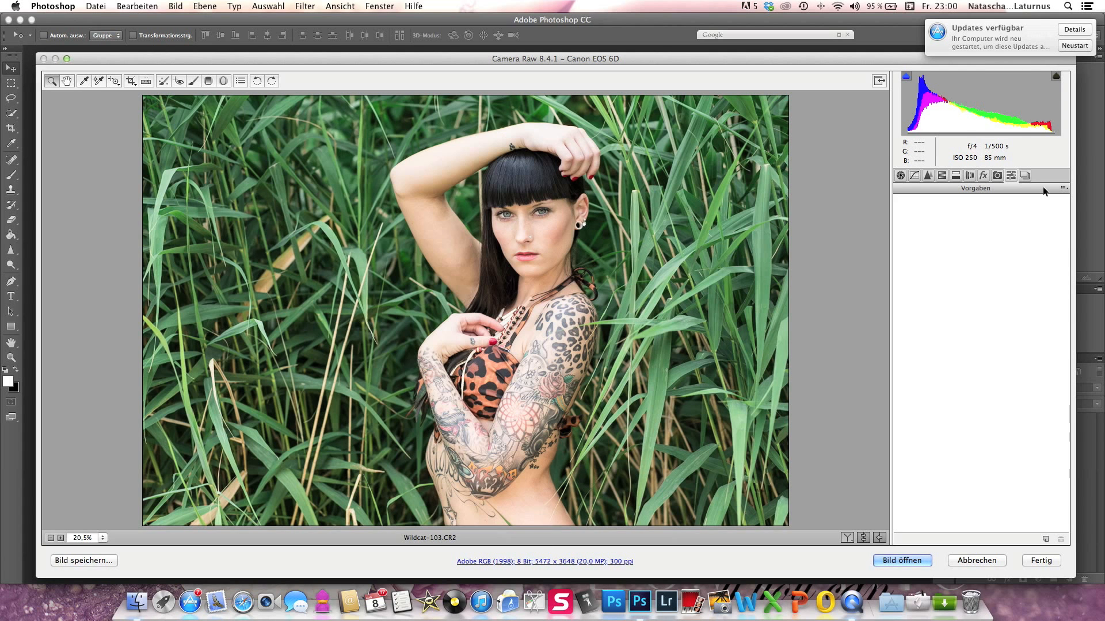
{"action": "left_click", "coordinate": [1025, 174]}
- Review the basic (Grundeinstellungen), Details, HSL, split toning (Teiltonung) and lens correction settings made for the portrait
{"action": "left_click", "coordinate": [901, 176]}
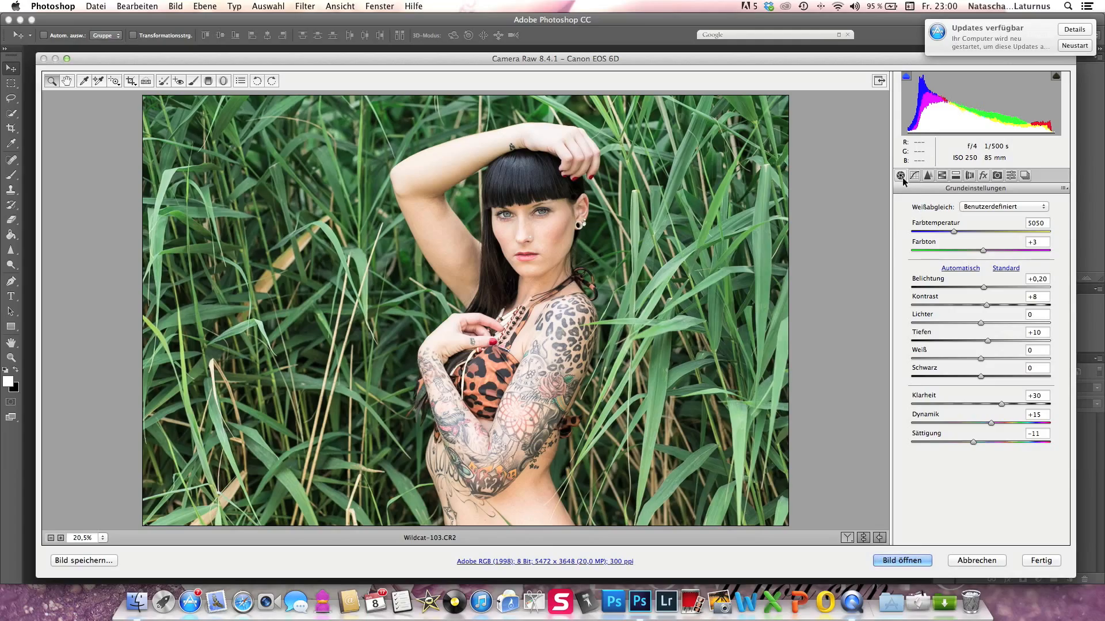
{"action": "left_click", "coordinate": [929, 175]}
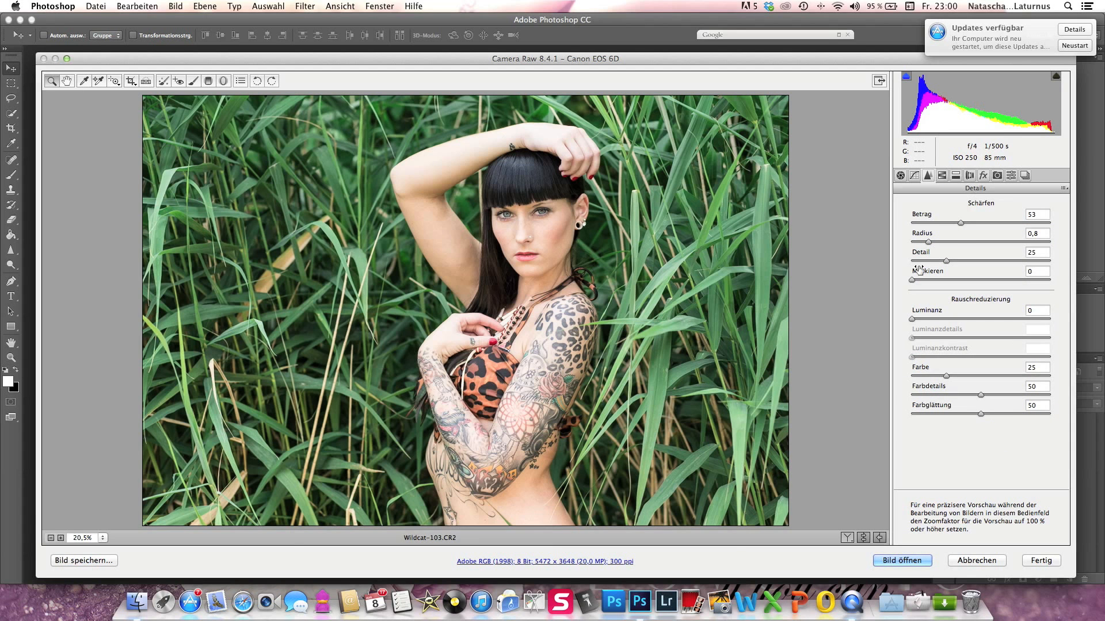
{"action": "left_click", "coordinate": [947, 179]}
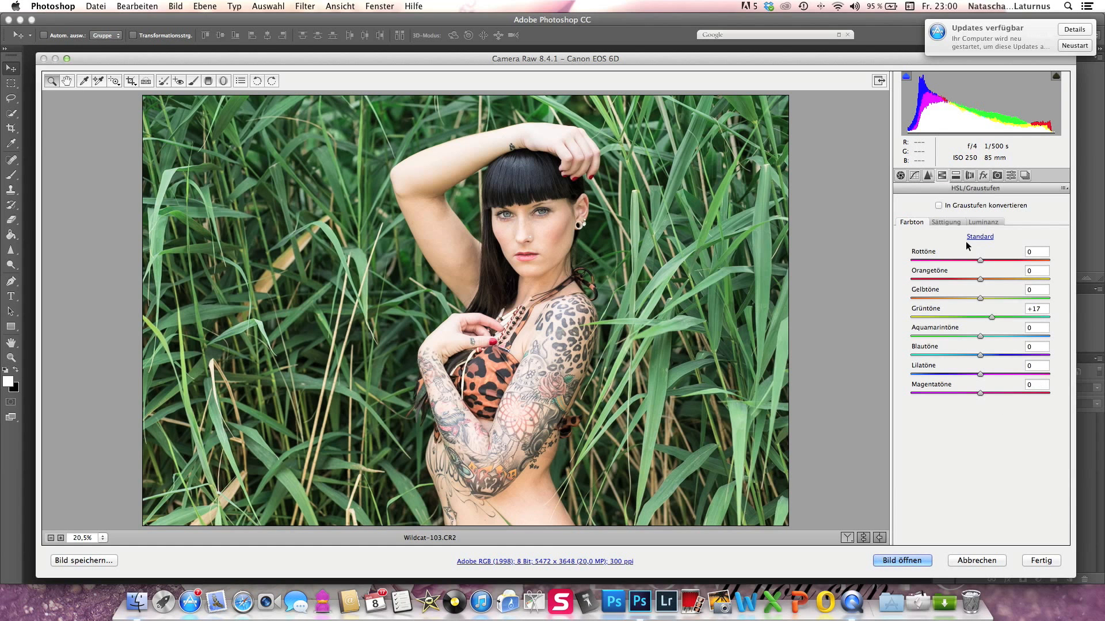
{"action": "left_click", "coordinate": [957, 176]}
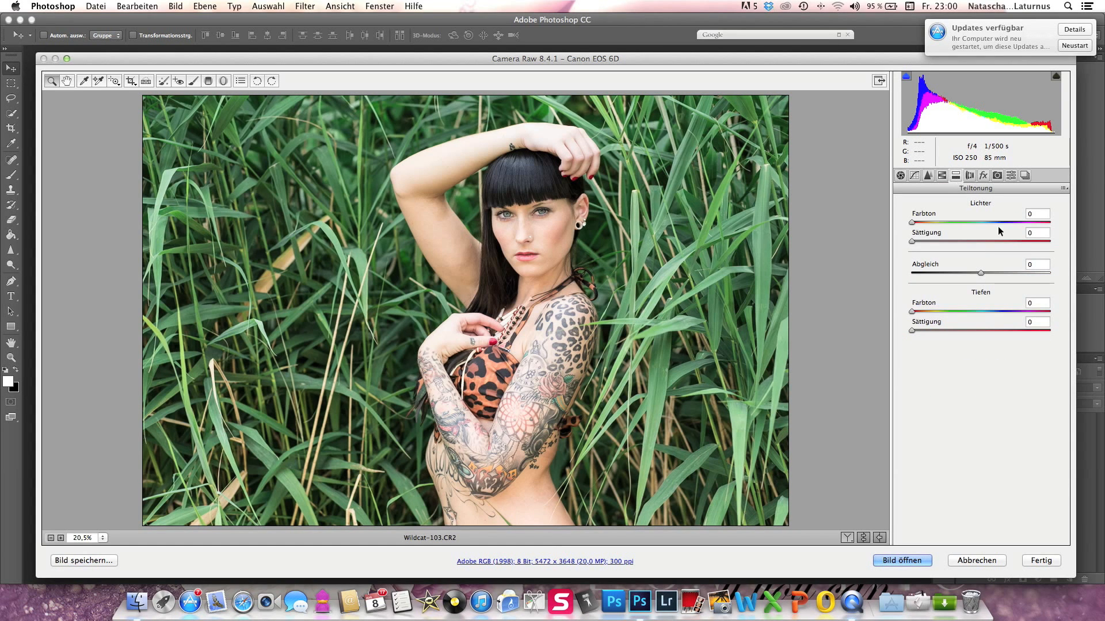
{"action": "left_click", "coordinate": [969, 175]}
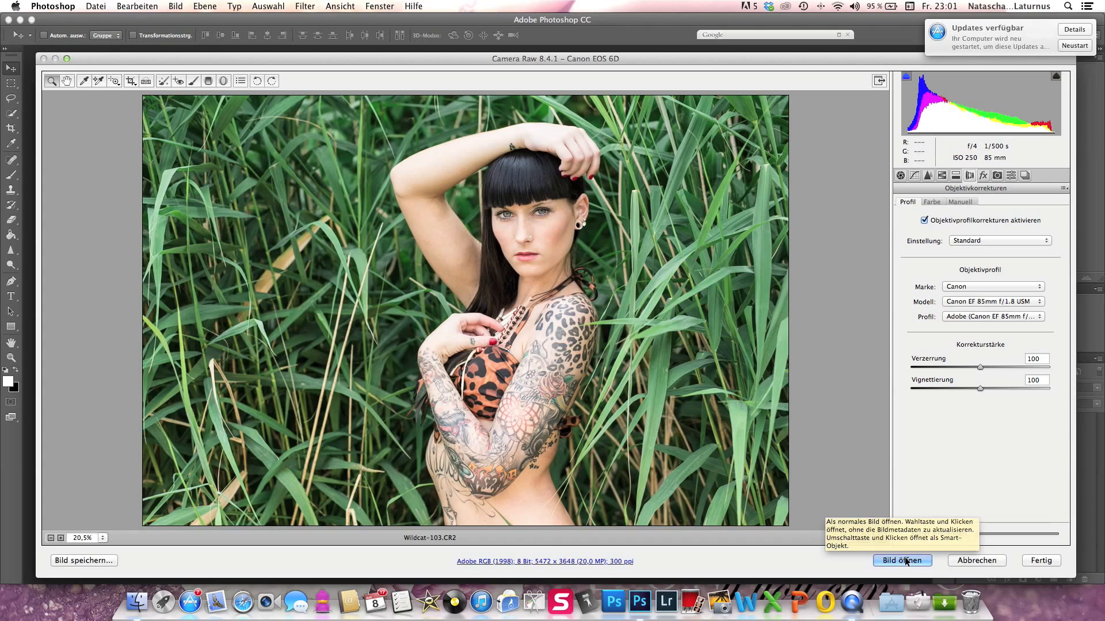
- Open the developed raw image in Photoshop, converting the document colours to the sRGB IEC61966-2.1 working space
{"action": "left_click", "coordinate": [901, 559]}
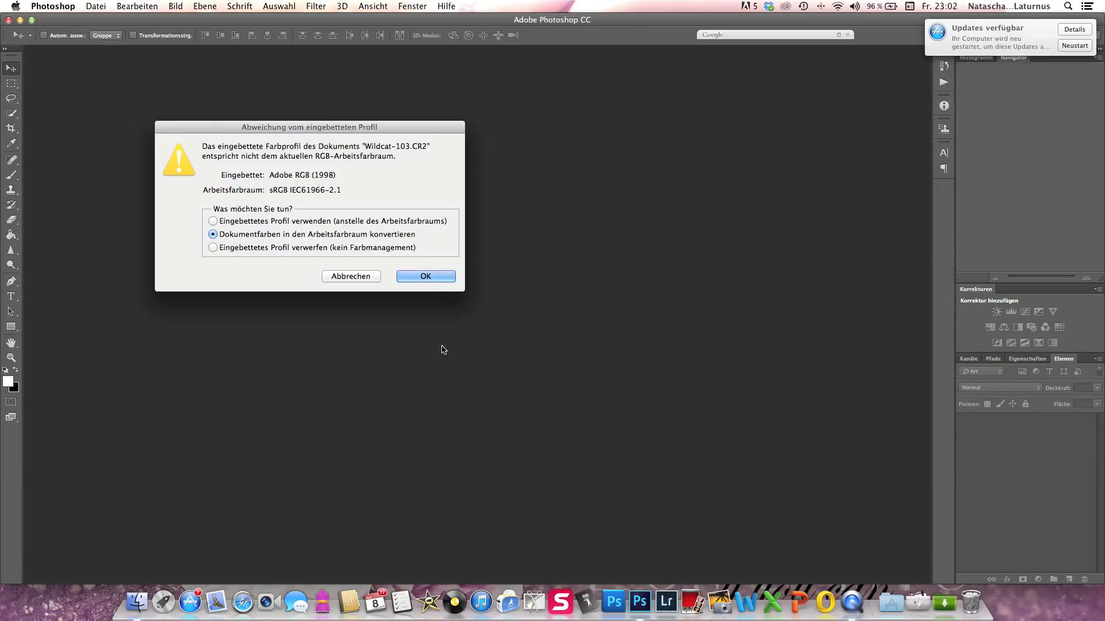
{"action": "left_click", "coordinate": [435, 277]}
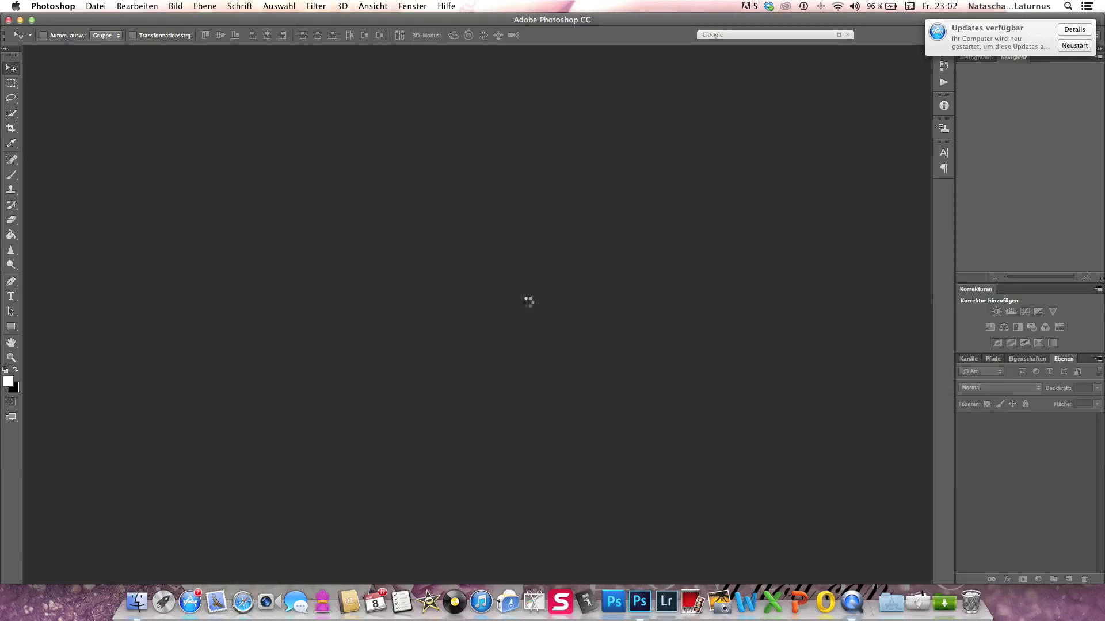